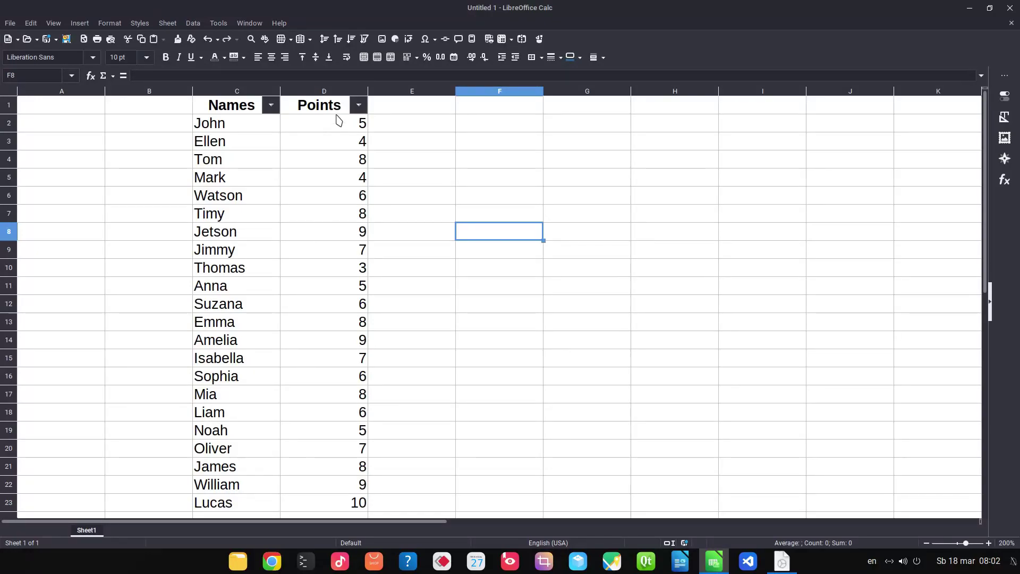
Step: For Points D2:D23, add a conditional rule giving values less than 6 the Bad style
drag(337, 127, 327, 499)
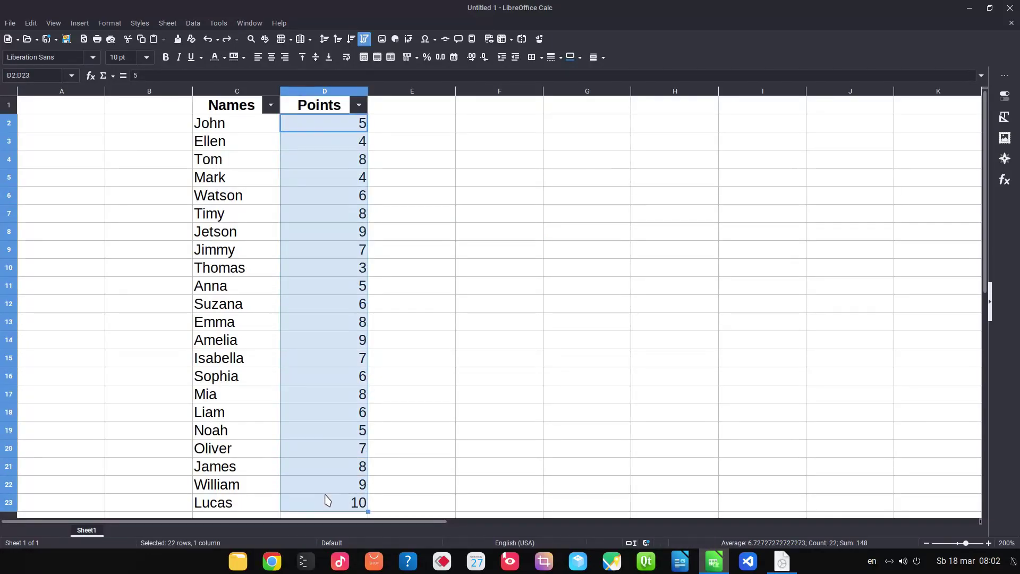
click(114, 24)
mouse_move(148, 232)
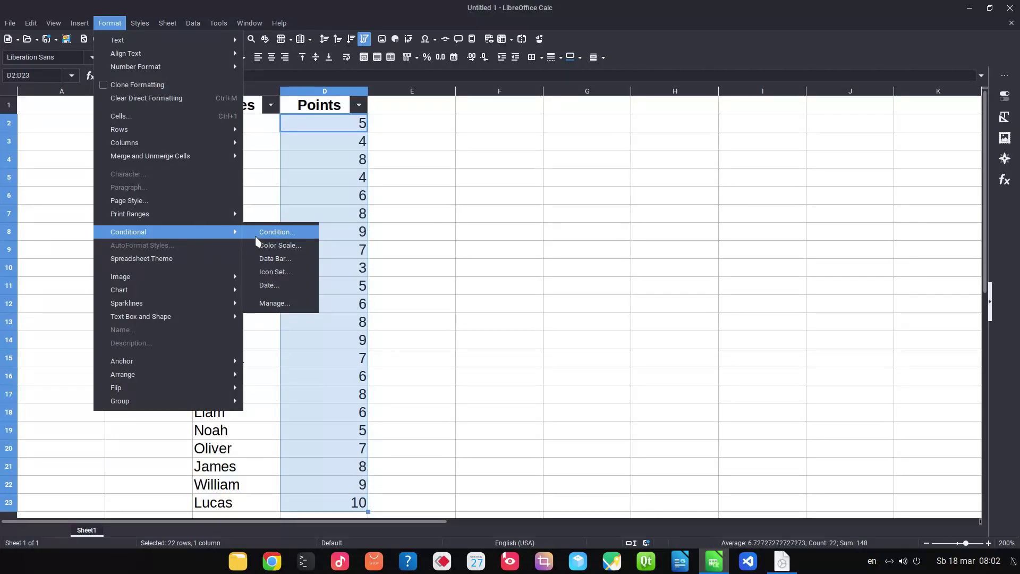
click(257, 237)
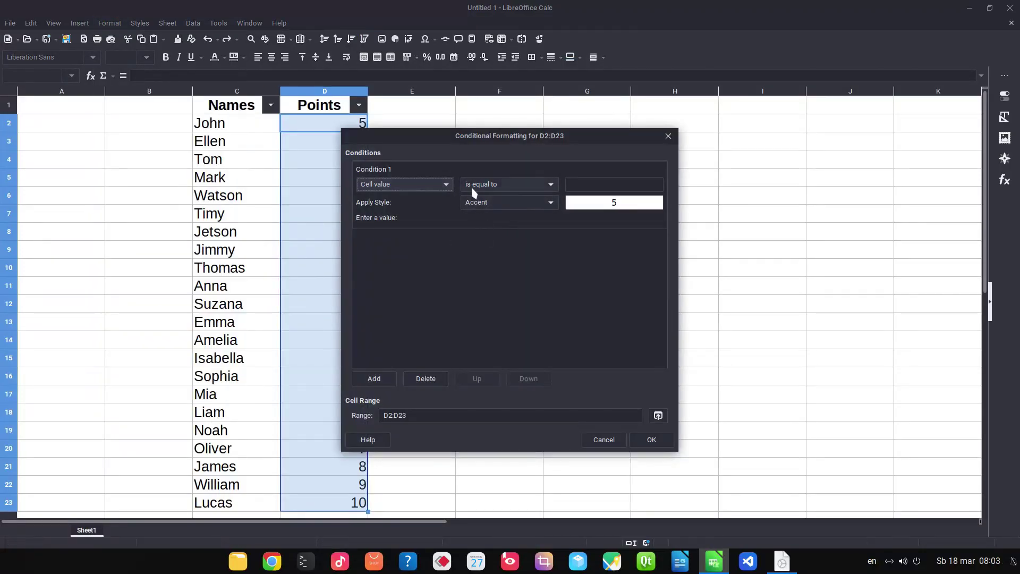
click(486, 186)
click(489, 215)
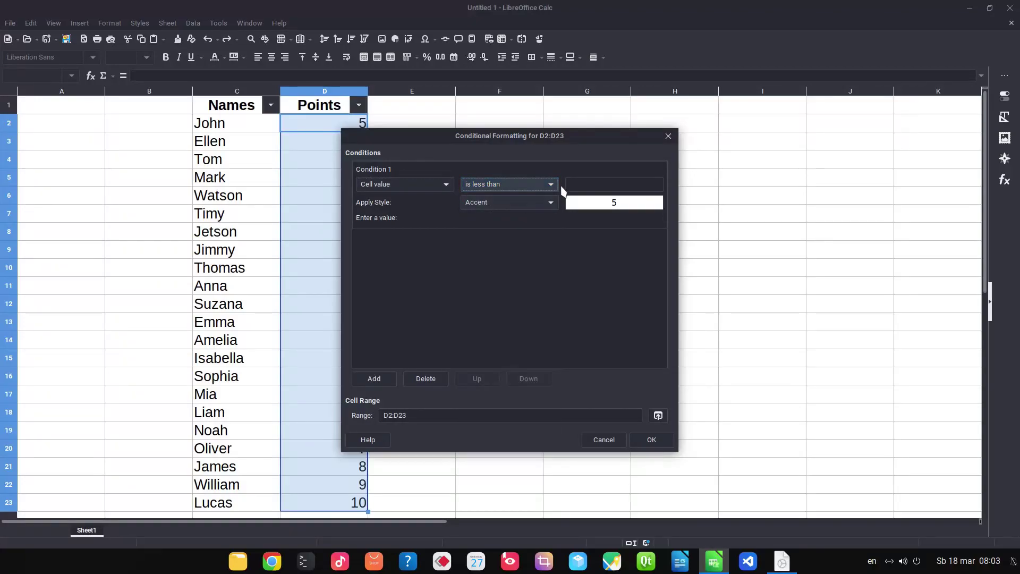
click(567, 186)
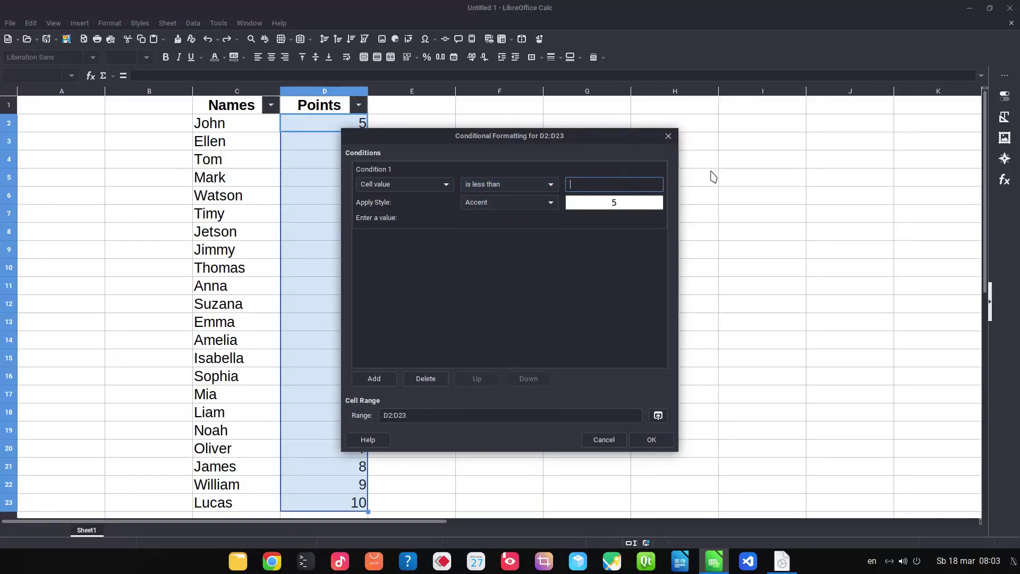
text(6)
click(550, 202)
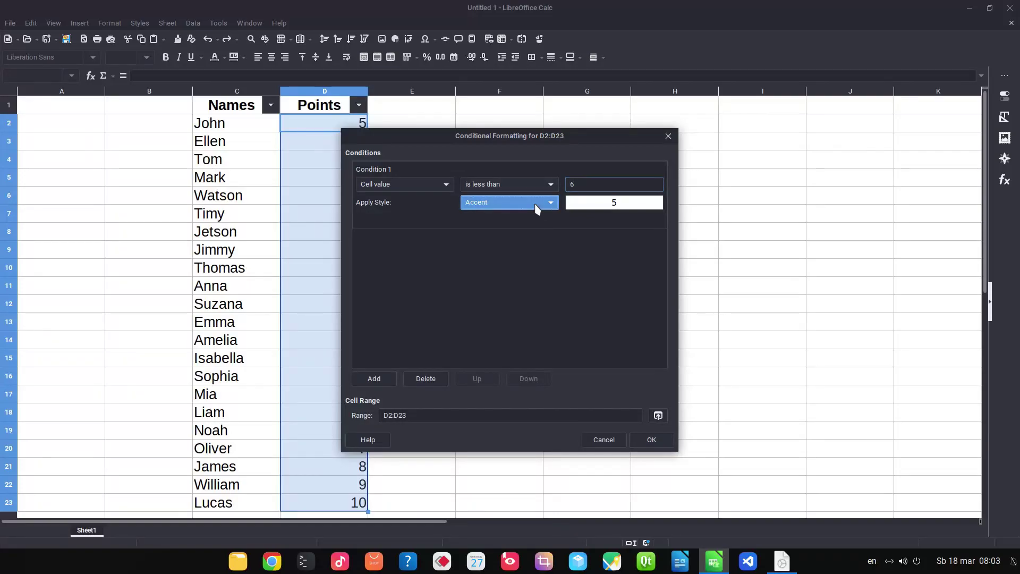
click(499, 289)
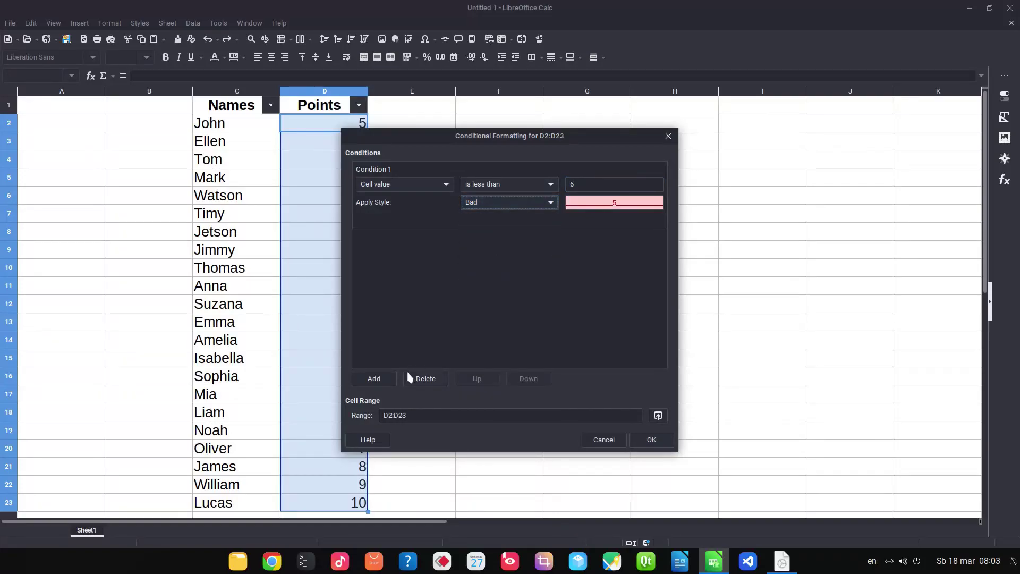
Step: Add a second condition giving values greater than or equal to 6 the Good style
click(374, 378)
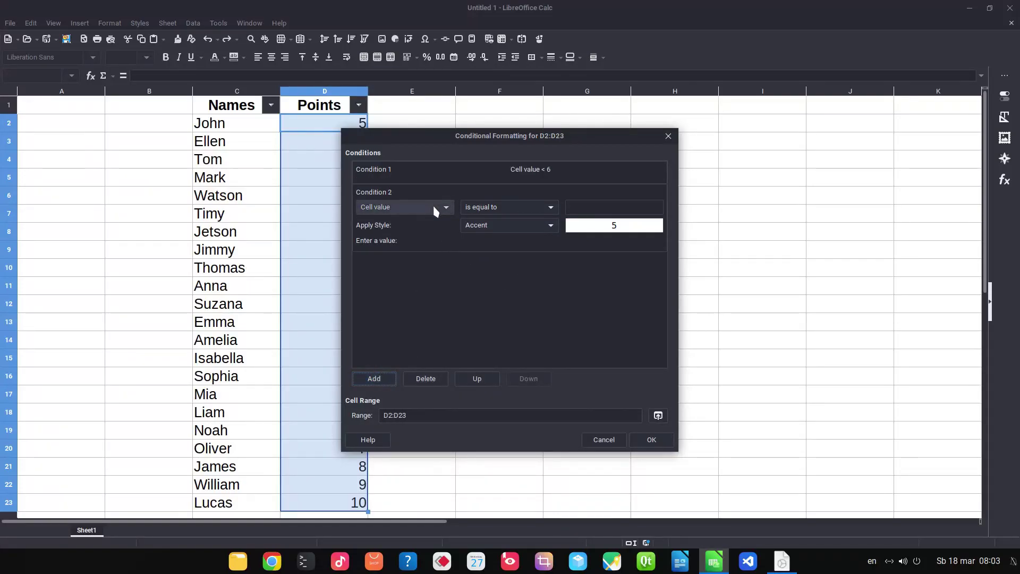
click(477, 208)
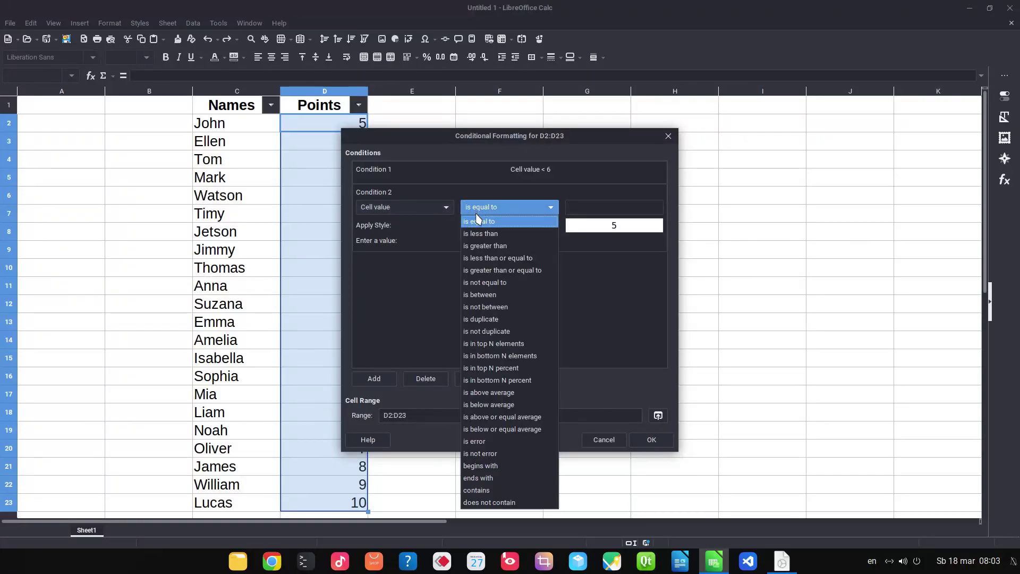
click(478, 220)
click(492, 211)
click(499, 270)
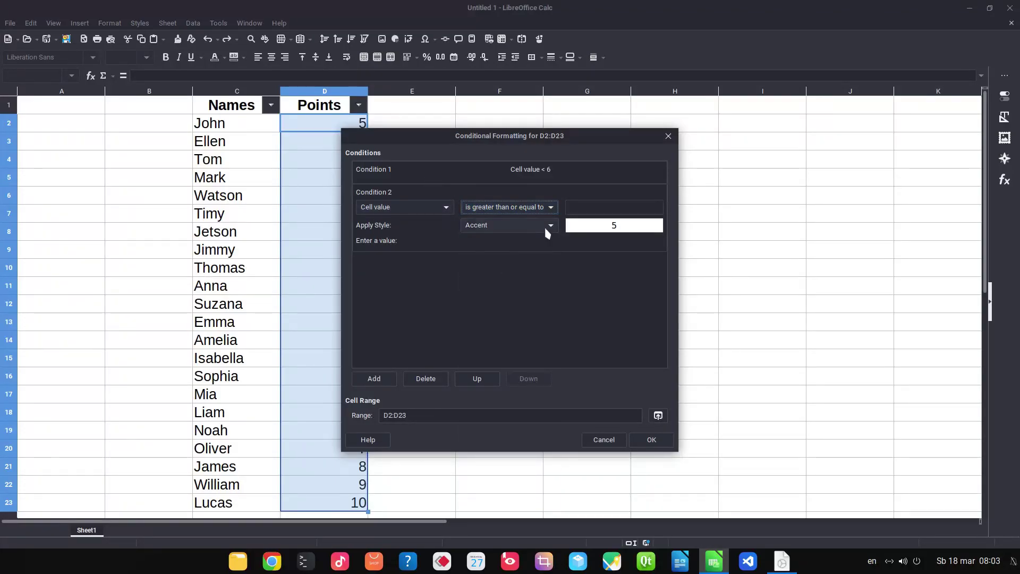
click(569, 208)
text(6)
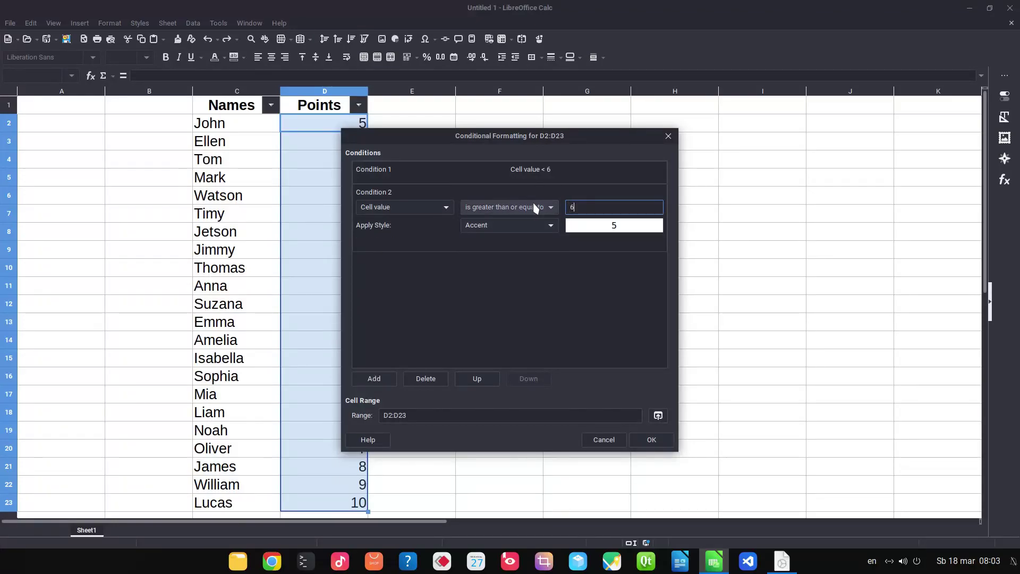
click(529, 228)
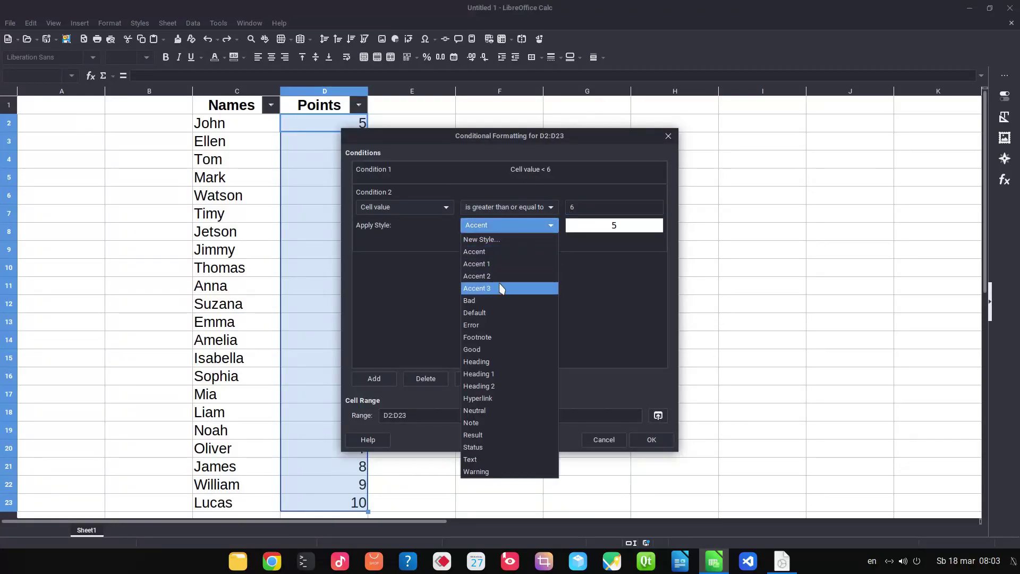
click(489, 349)
click(649, 442)
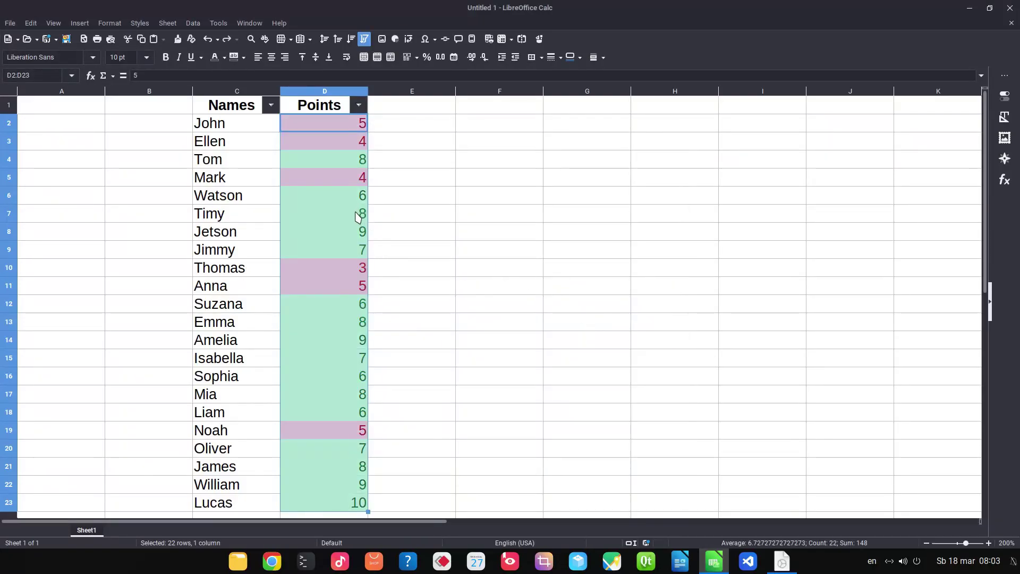
scroll(358, 229, down, 3)
scroll(360, 239, up, 2)
scroll(360, 239, up, 1)
Step: Colour the names Ellen through Jimmy (C3:C9) green
click(201, 291)
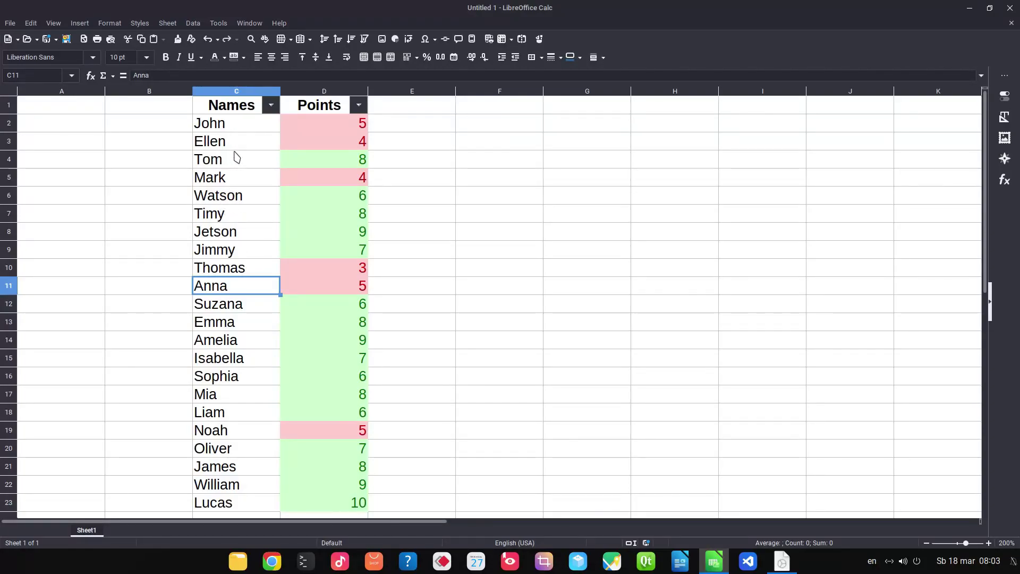
drag(235, 148, 236, 255)
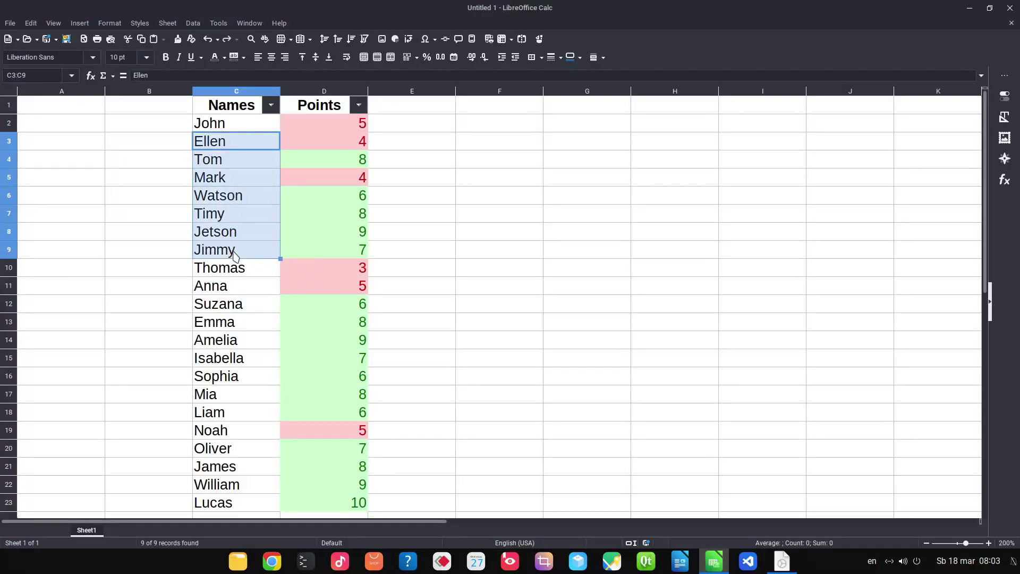
click(224, 58)
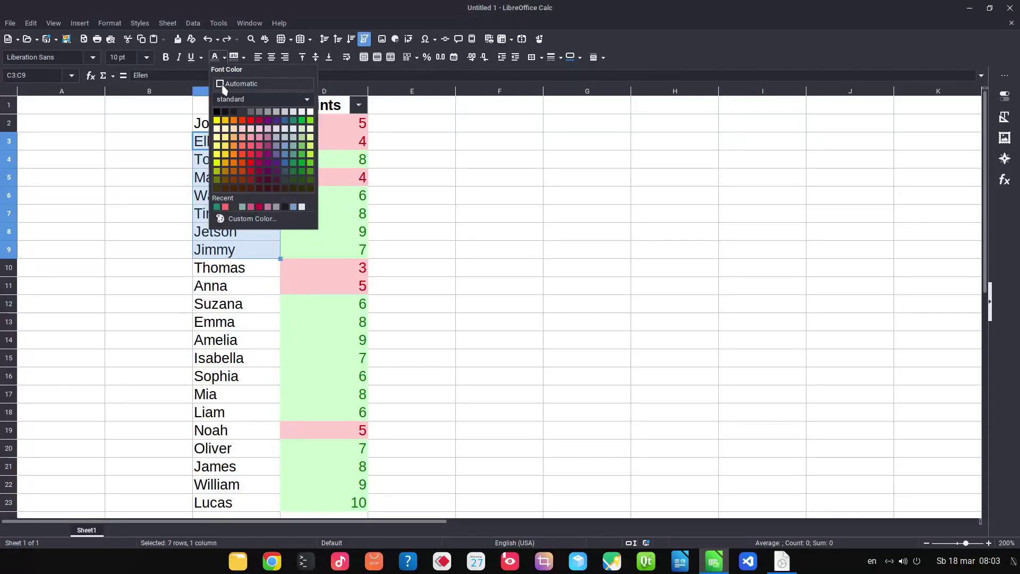
click(294, 124)
click(263, 220)
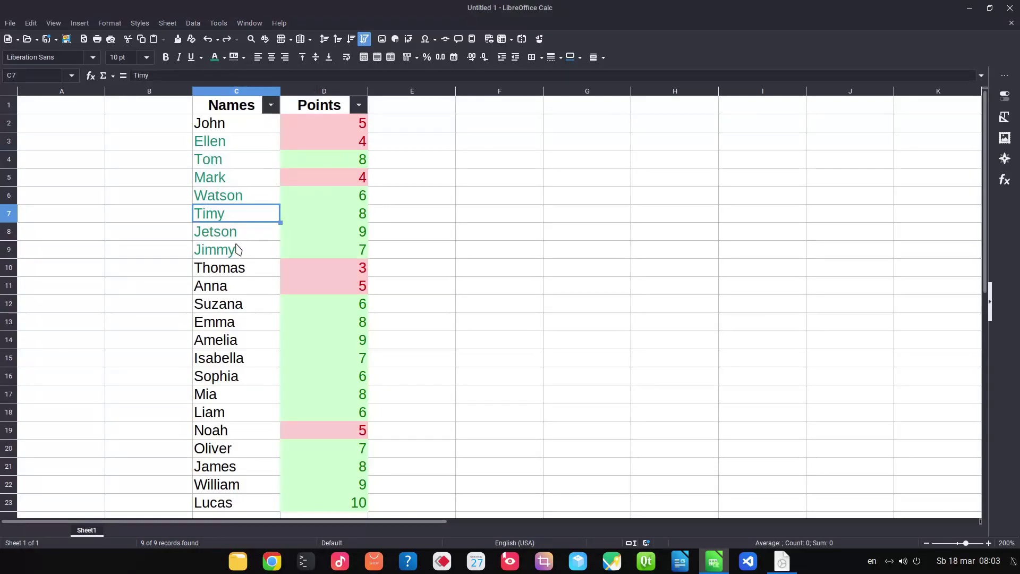
Step: Colour Emma–Sophia (C13:C16) and Noah–Lucas (C19:C23) green as well
scroll(237, 249, down, 1)
drag(236, 272, 237, 322)
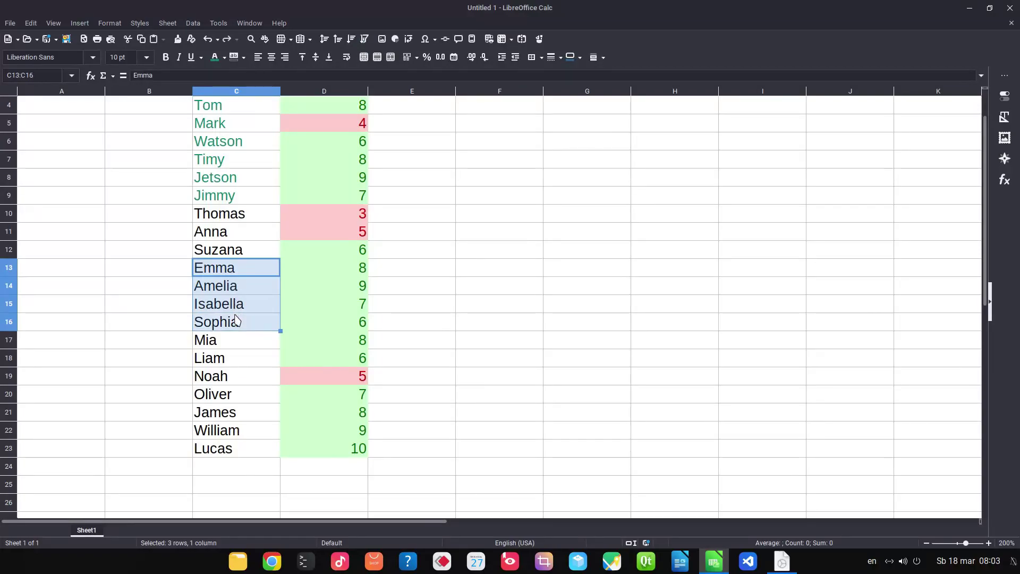
click(215, 60)
drag(253, 382, 245, 449)
click(220, 60)
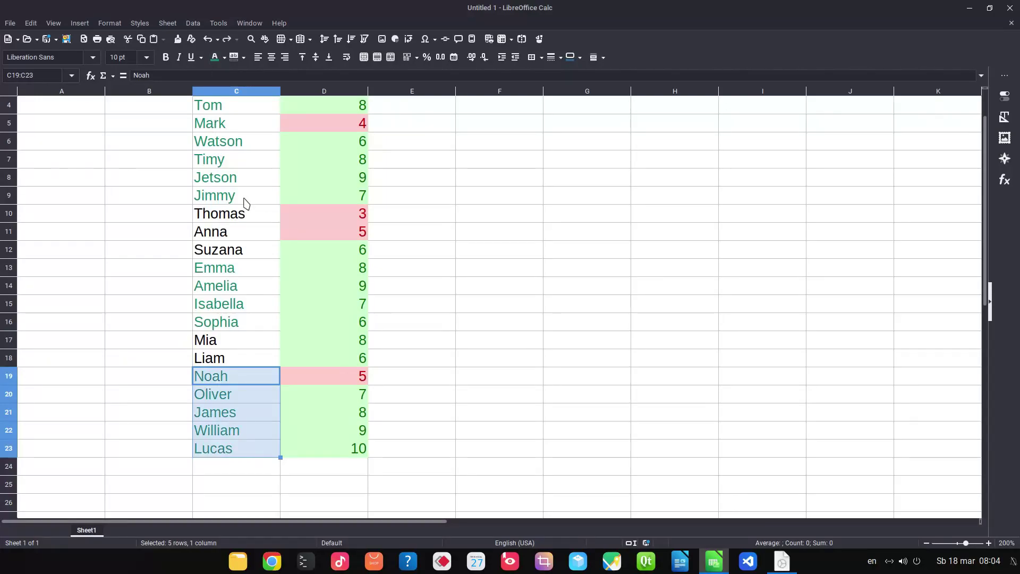
click(246, 231)
scroll(313, 250, up, 1)
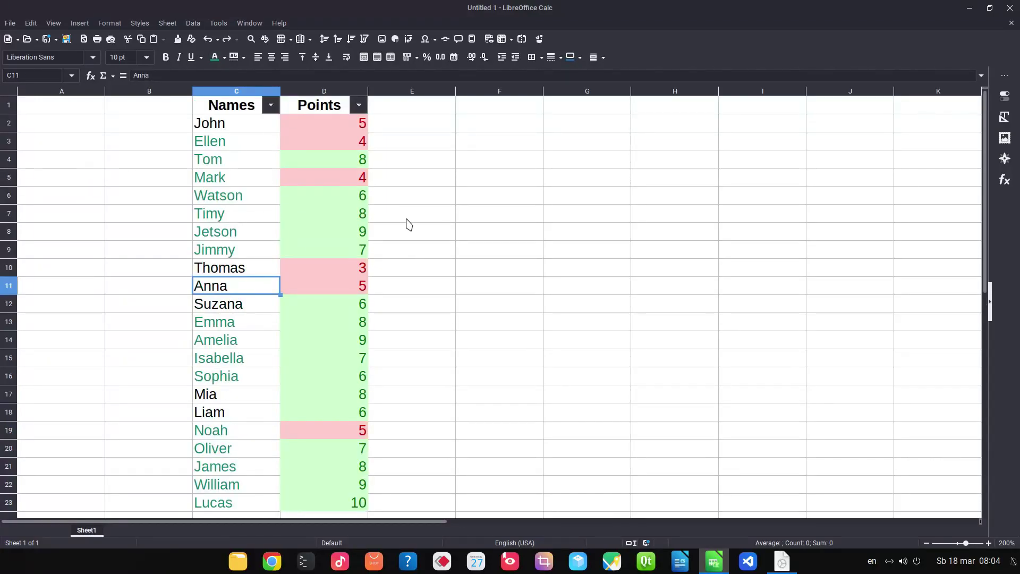
Step: Switch off Data > AutoFilter so the Names and Points headers lose their filter buttons
click(359, 105)
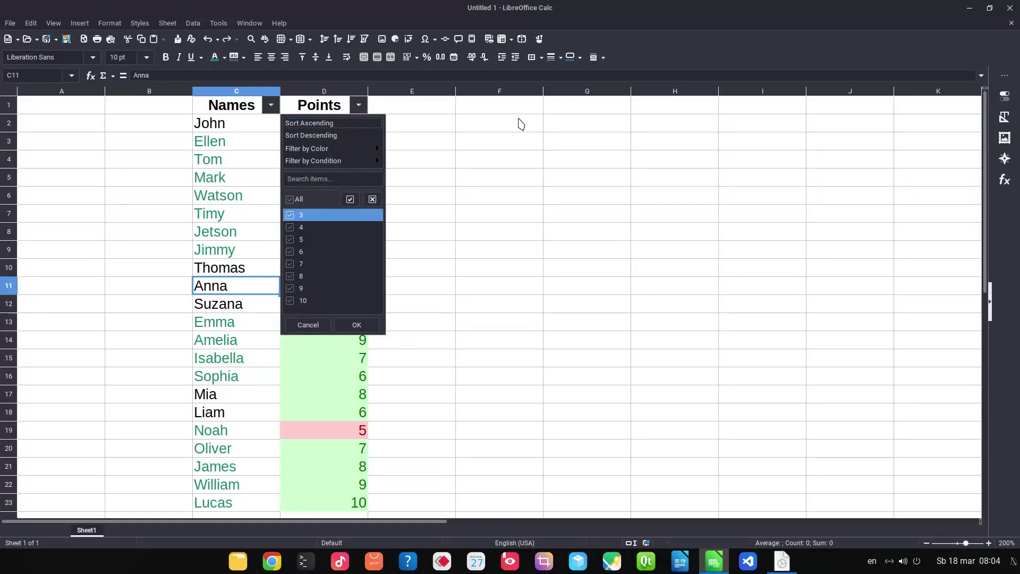
click(520, 124)
click(359, 105)
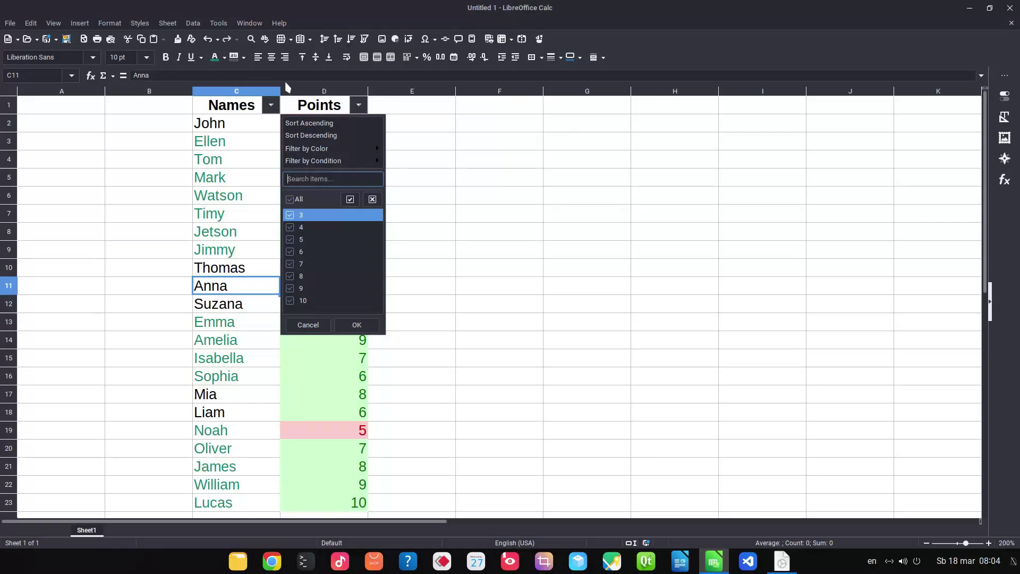
click(198, 25)
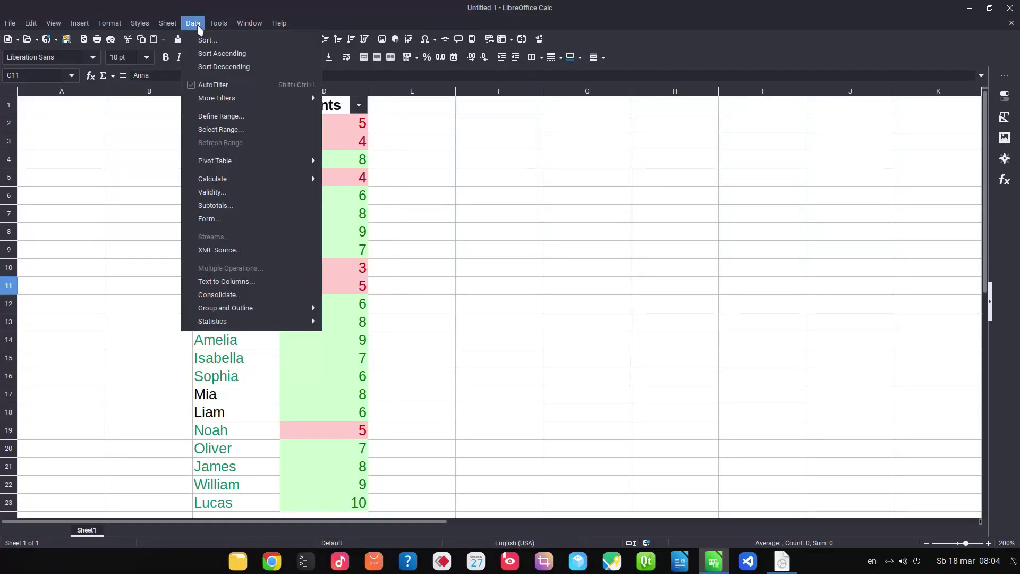
click(209, 85)
click(330, 146)
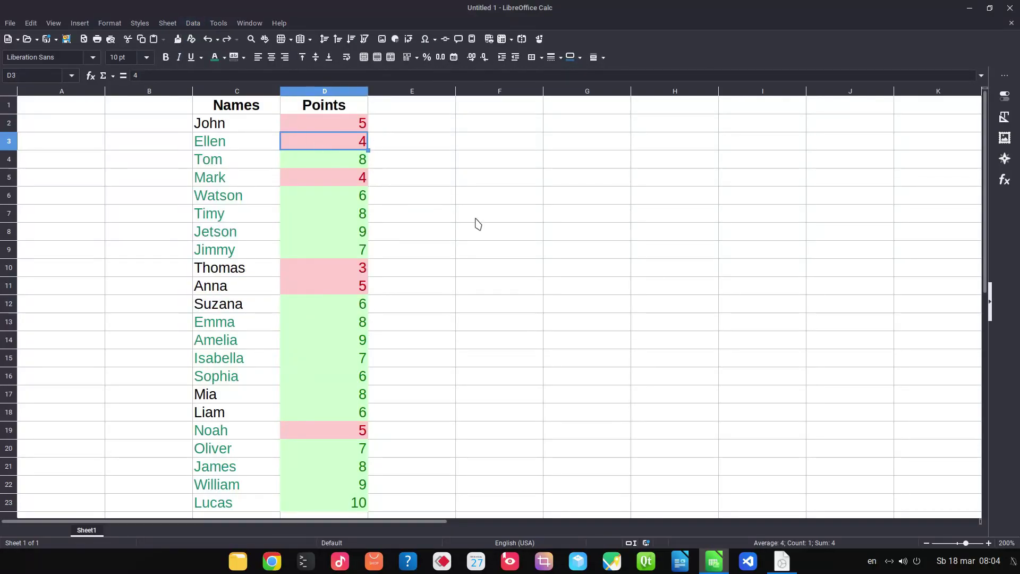
click(305, 111)
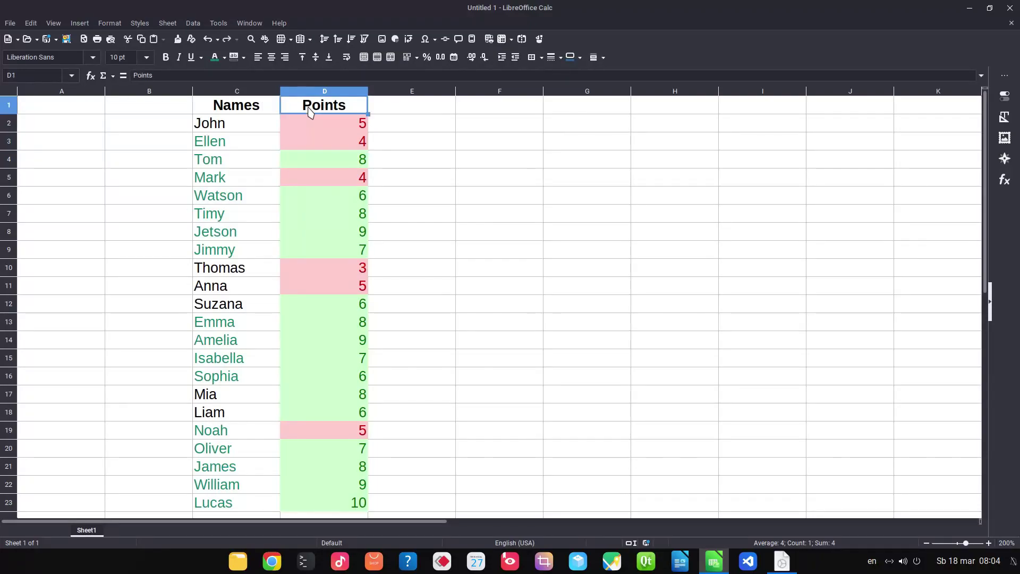
click(220, 108)
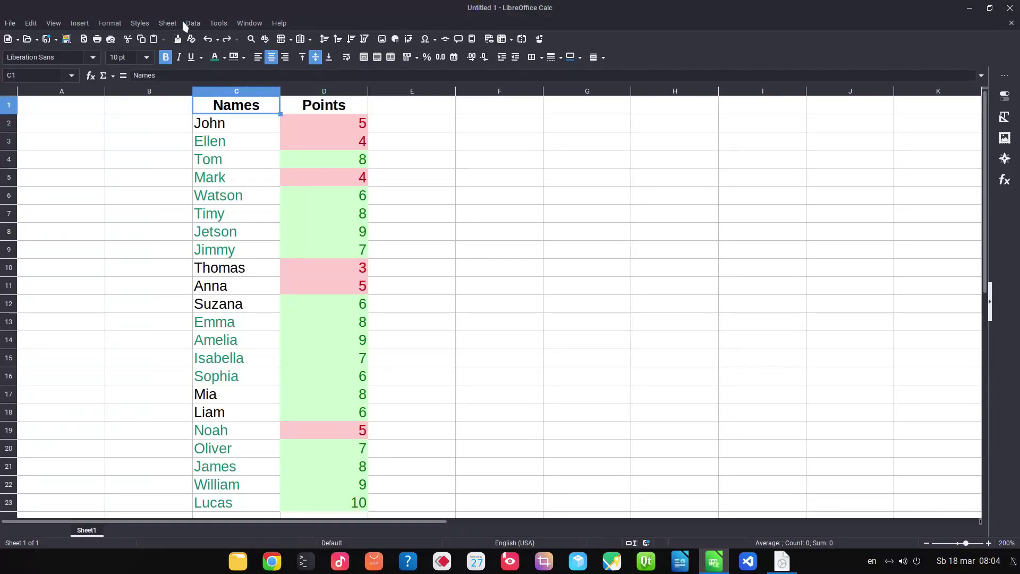
Step: Turn AutoFilter back on and filter Points by the pink #FFCCCC background colour
click(191, 23)
click(199, 82)
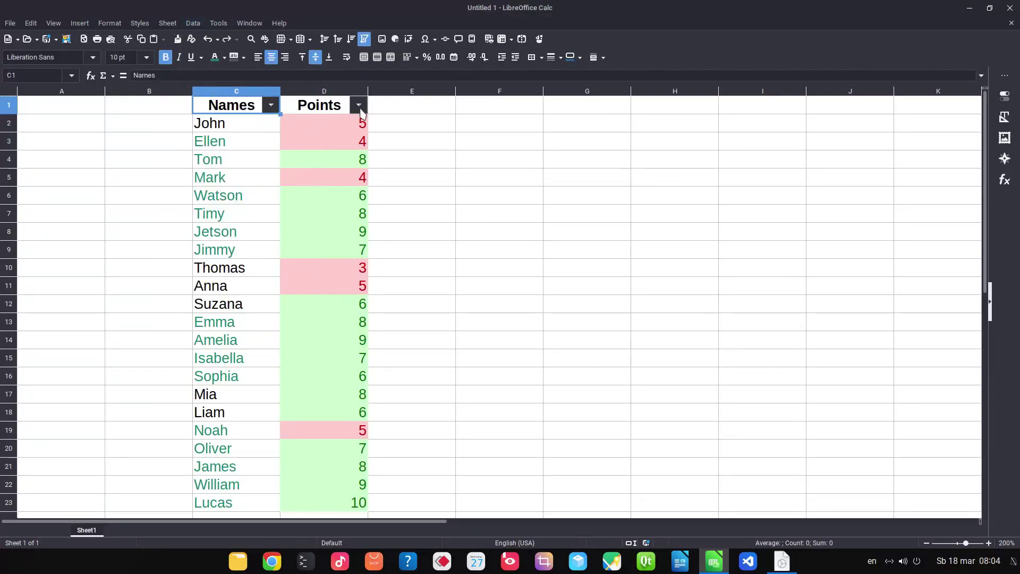
click(359, 106)
mouse_move(375, 148)
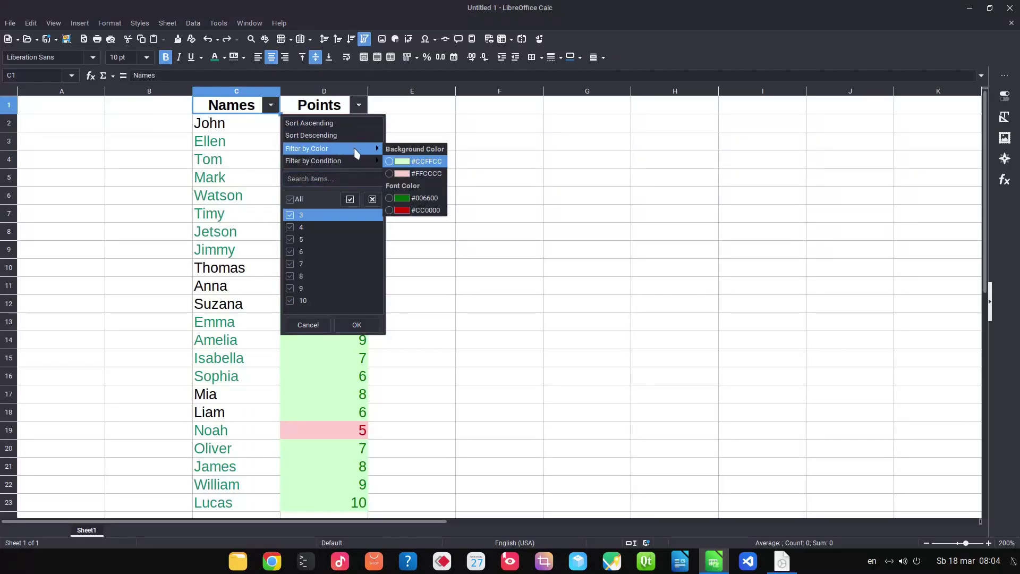
click(406, 174)
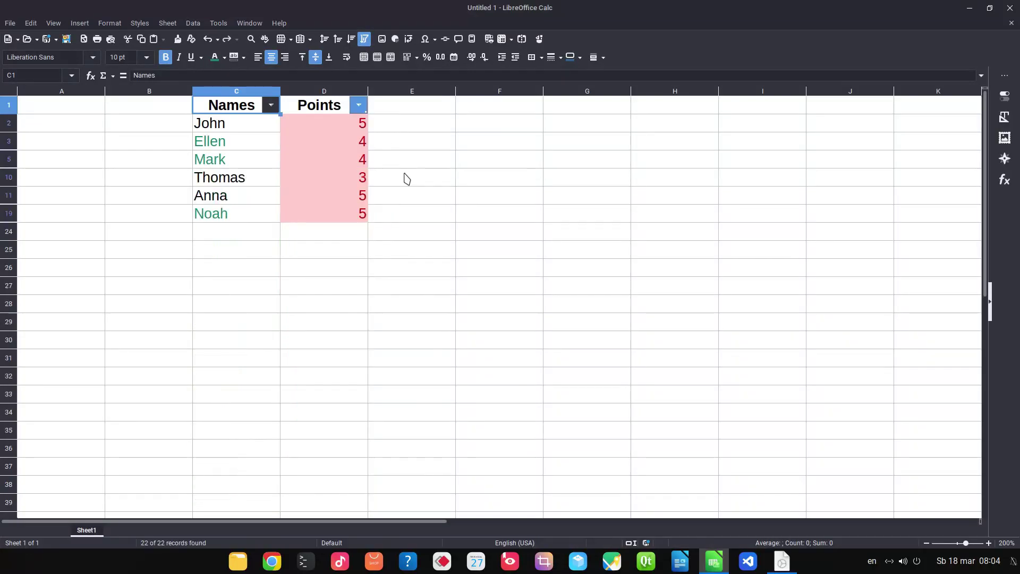
Step: Filter Names by teal font colour, leaving Ellen, Mark and Noah
click(270, 106)
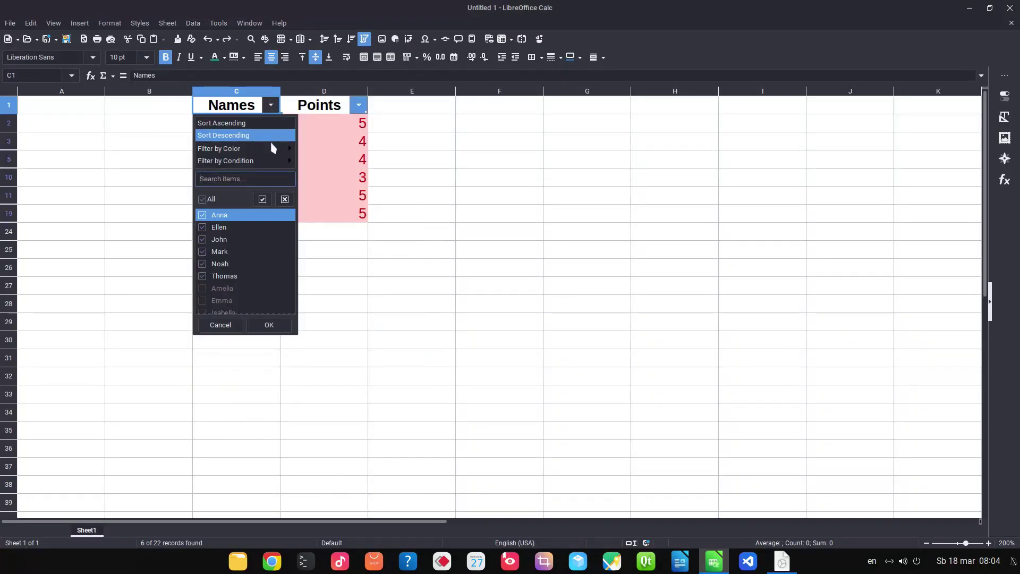
mouse_move(287, 148)
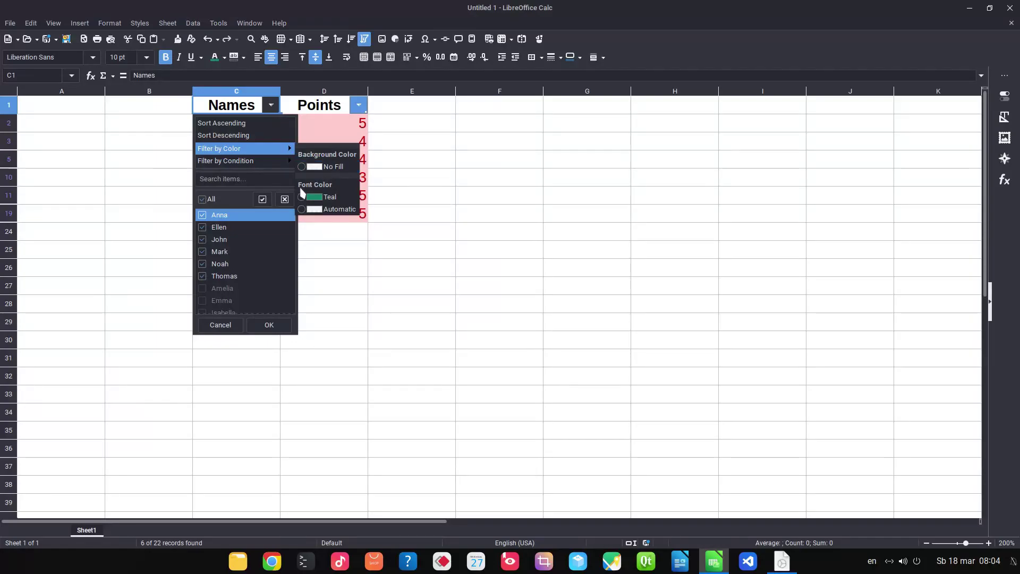
click(329, 198)
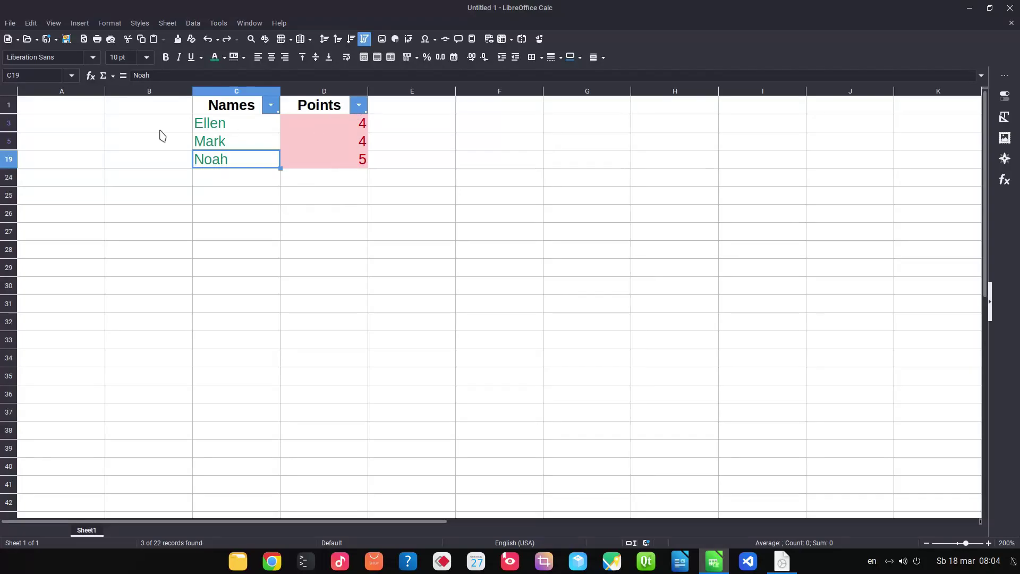
Step: Change the Names filter to Automatic font colour, showing John, Thomas and Anna
click(269, 108)
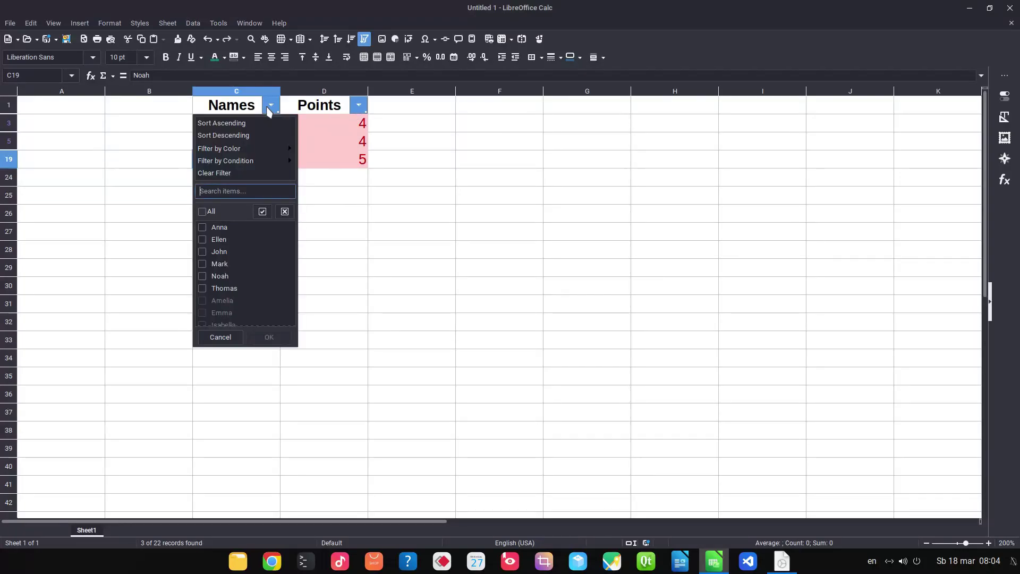
mouse_move(287, 148)
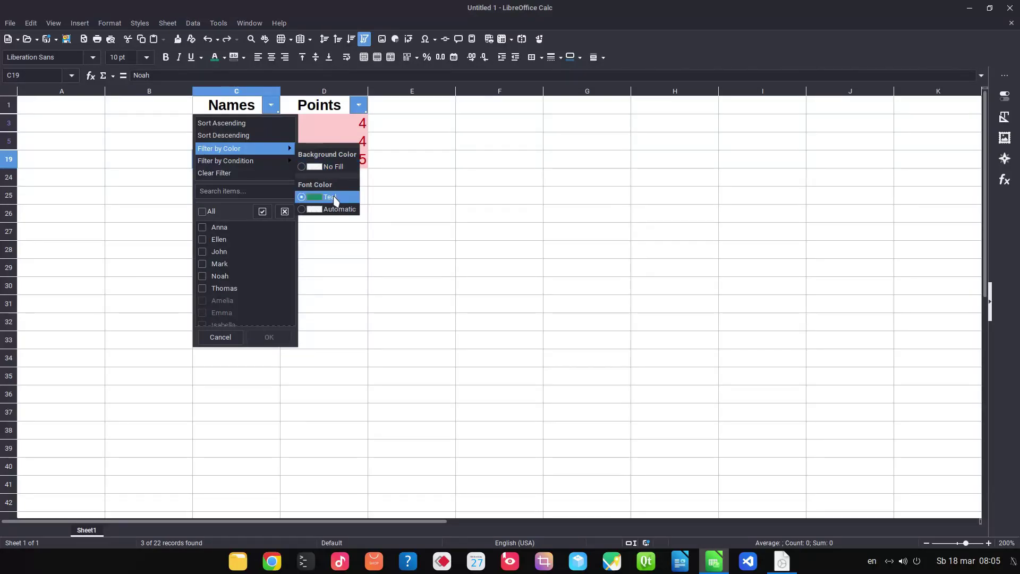
click(339, 211)
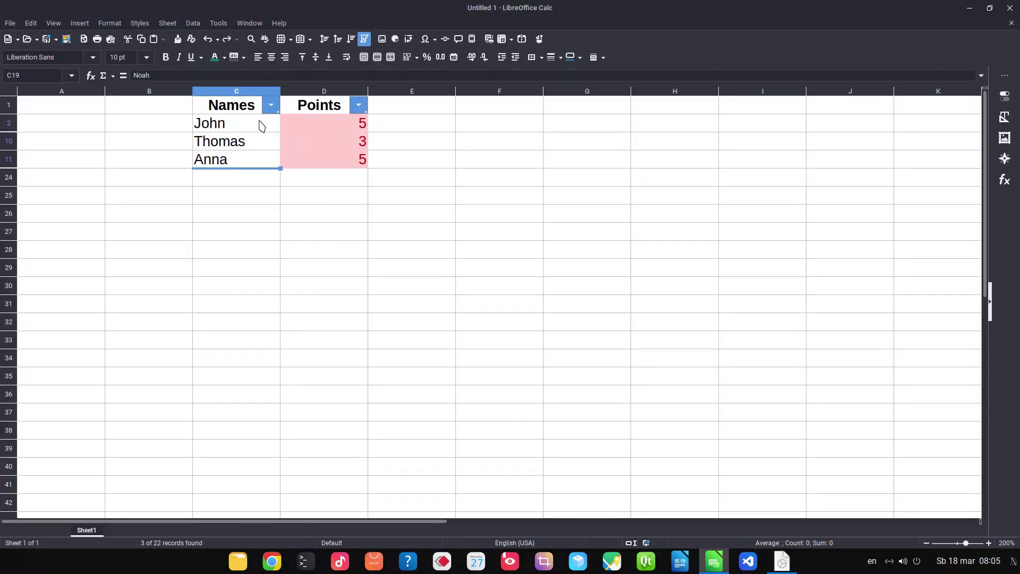
click(359, 106)
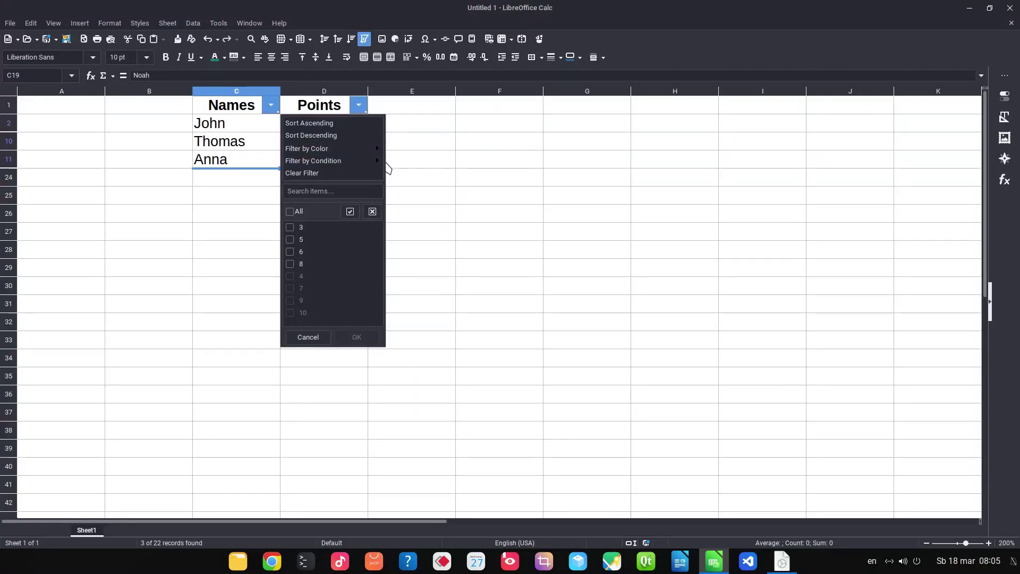
Step: Switch the Points colour filter to the green background
click(410, 163)
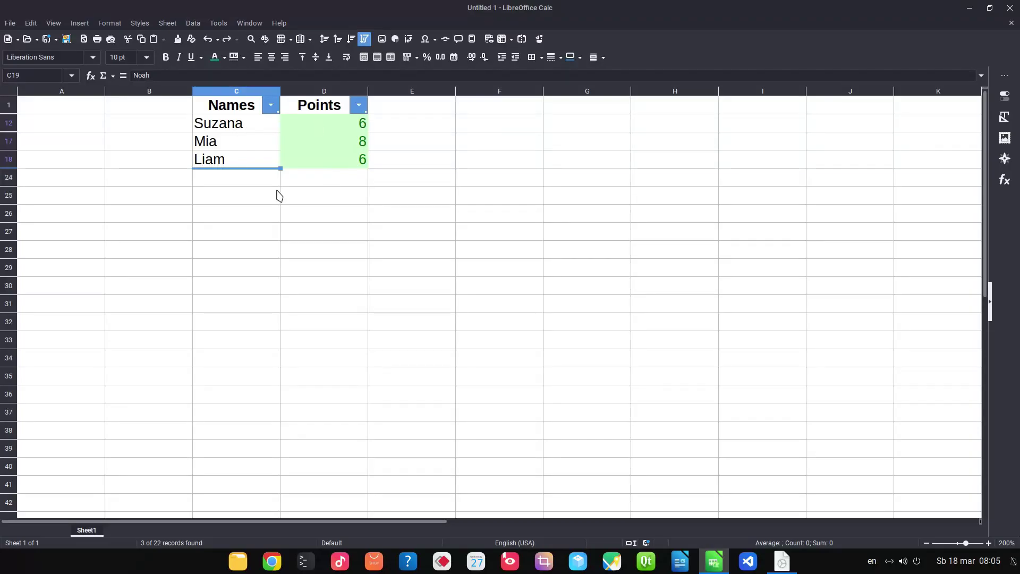
click(288, 124)
click(271, 105)
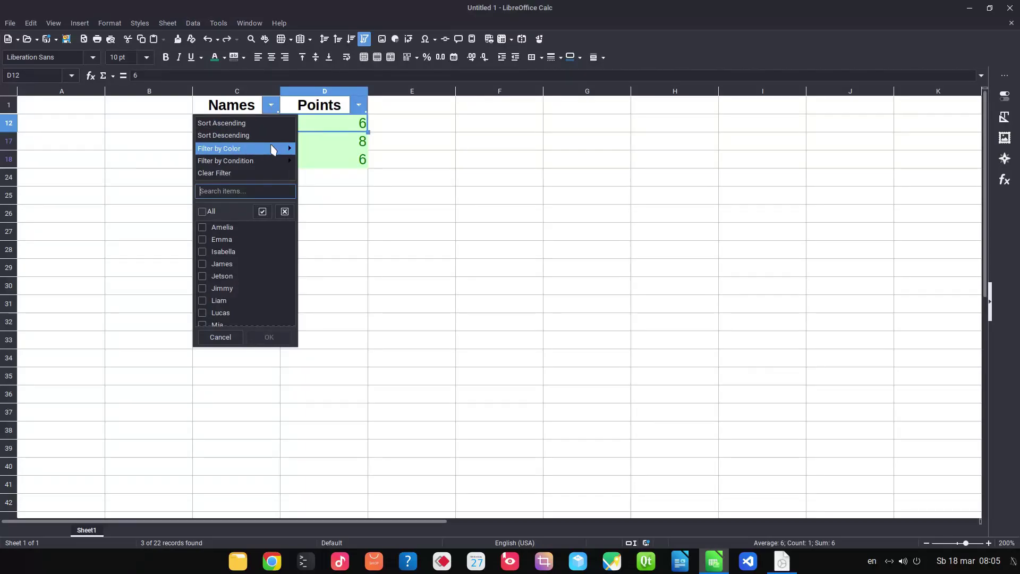
mouse_move(273, 149)
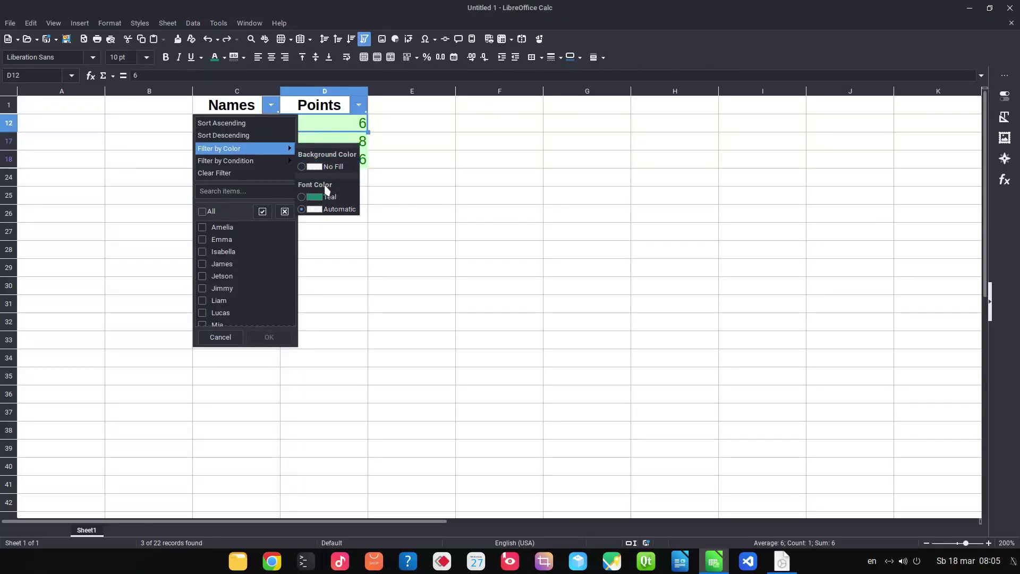
click(520, 208)
Step: Clear the Names font-colour filter and the Points background filter to show all 22 rows
click(271, 104)
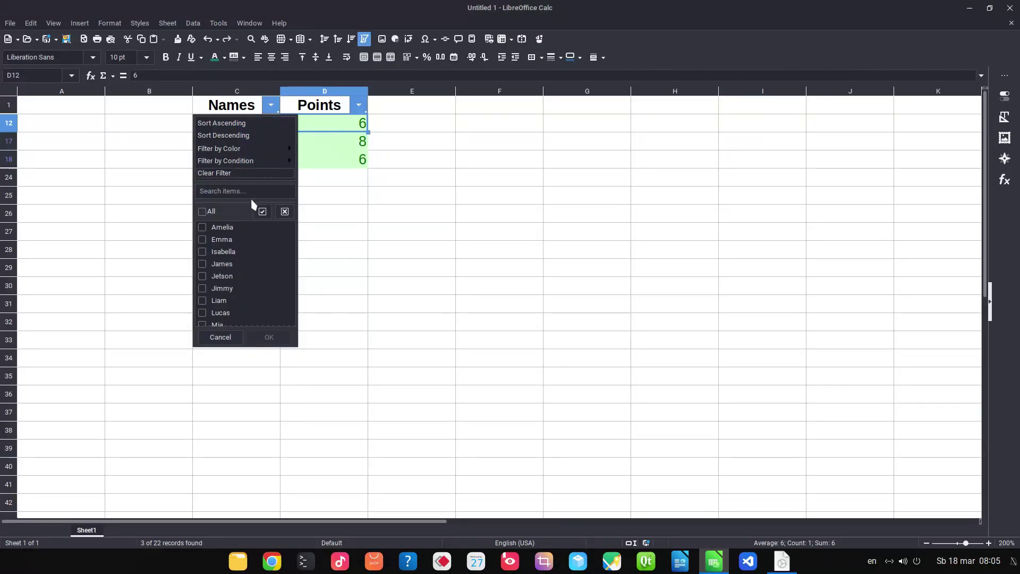
click(229, 173)
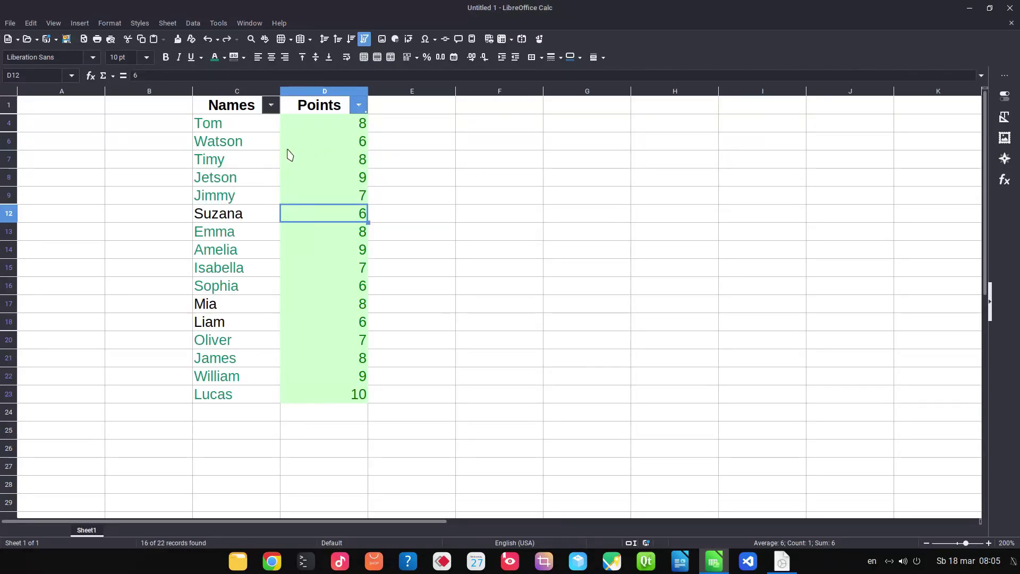
click(359, 105)
click(345, 176)
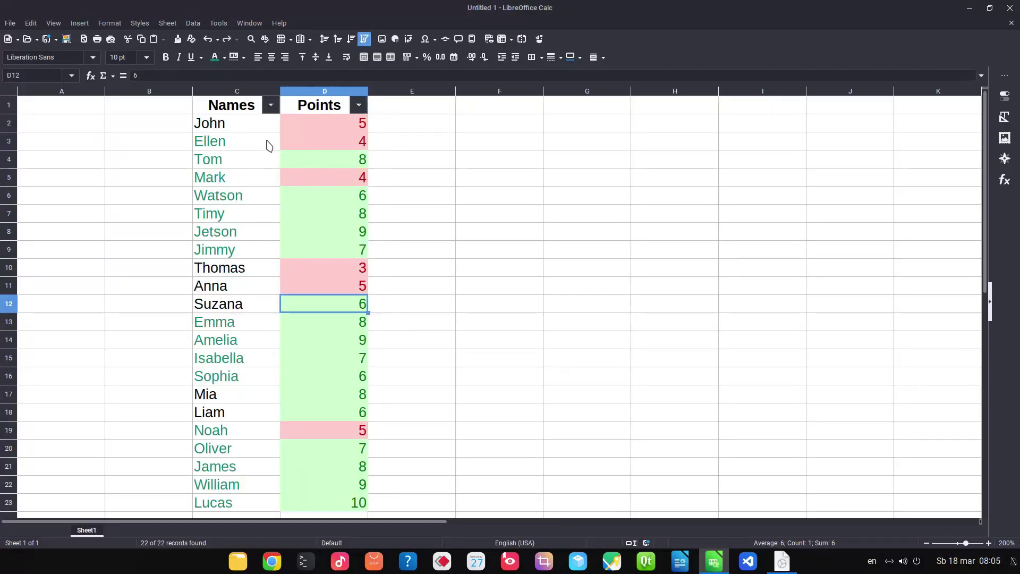
Step: Make John (C2), Thomas–Suzana (C10:C12) and Mia–Liam (C17:C18) dark red
click(263, 130)
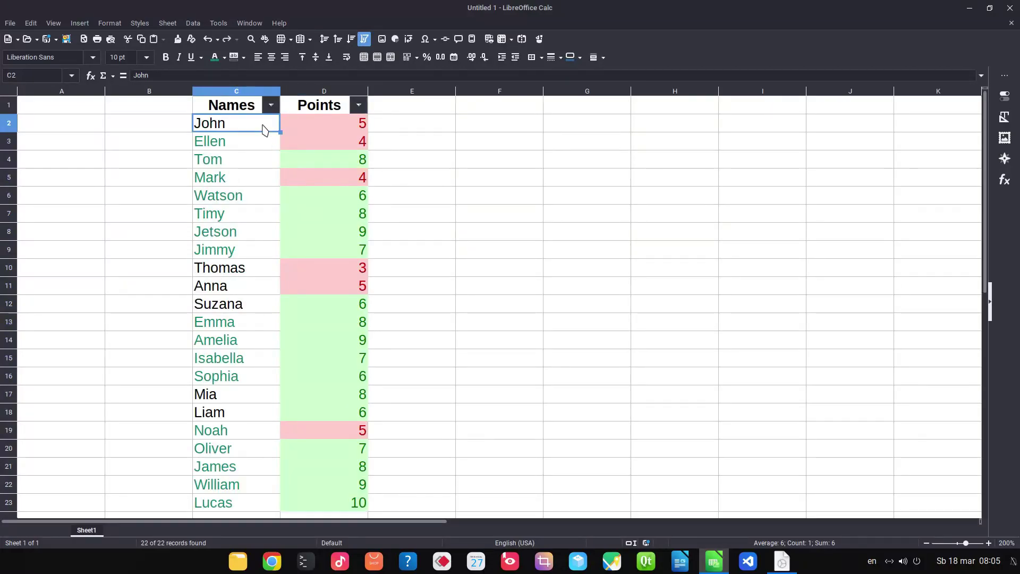
click(224, 58)
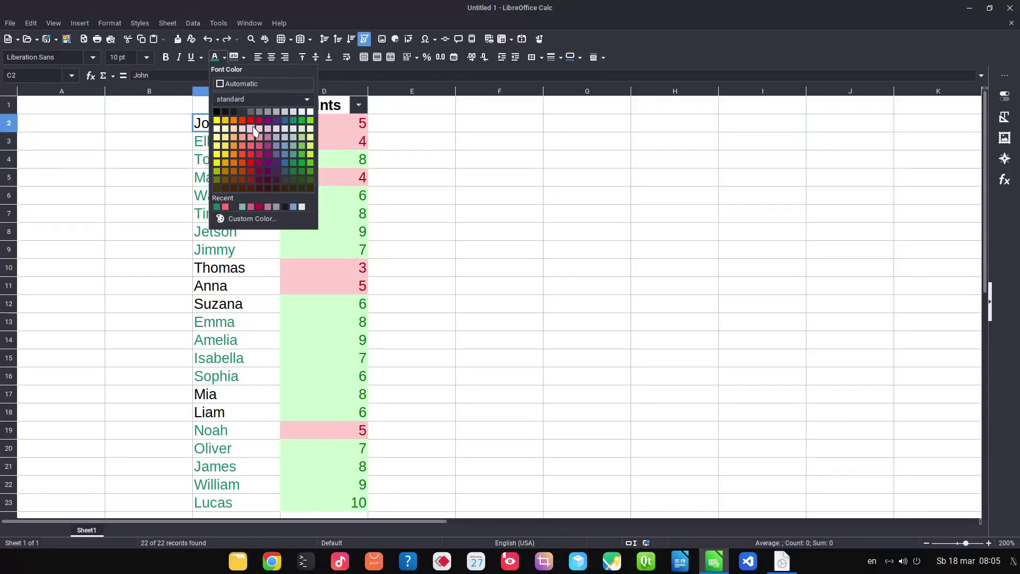
click(252, 121)
drag(236, 263, 238, 307)
click(214, 56)
scroll(226, 159, down, 2)
click(214, 56)
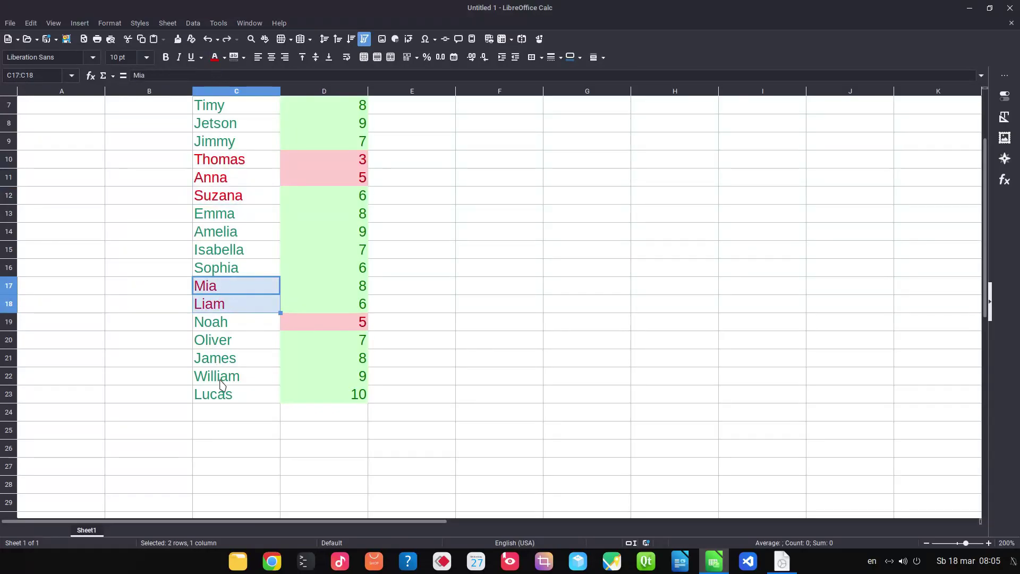
scroll(244, 270, up, 2)
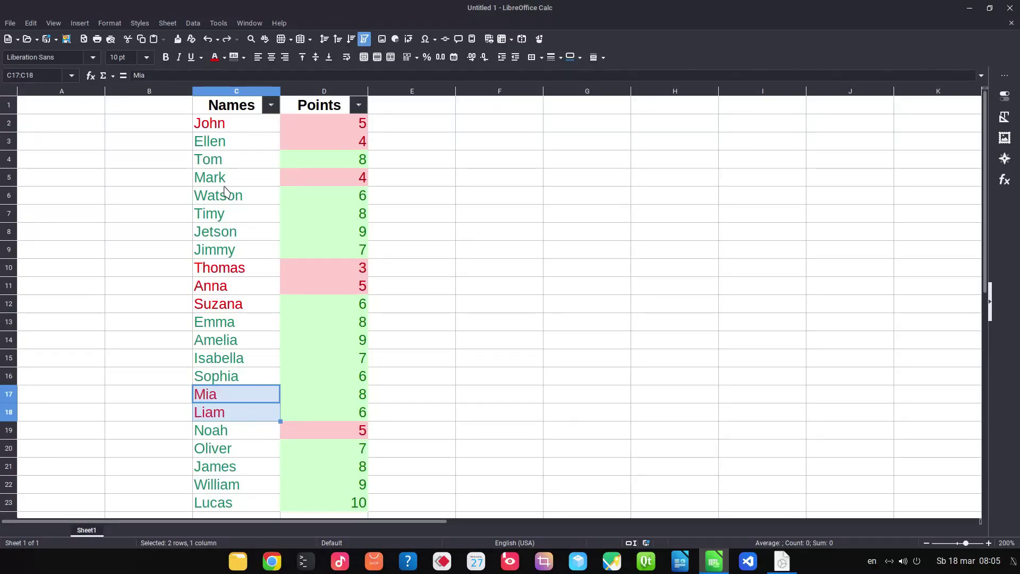
Step: Filter Points by the pink #FFCCCC background colour
click(228, 142)
click(270, 106)
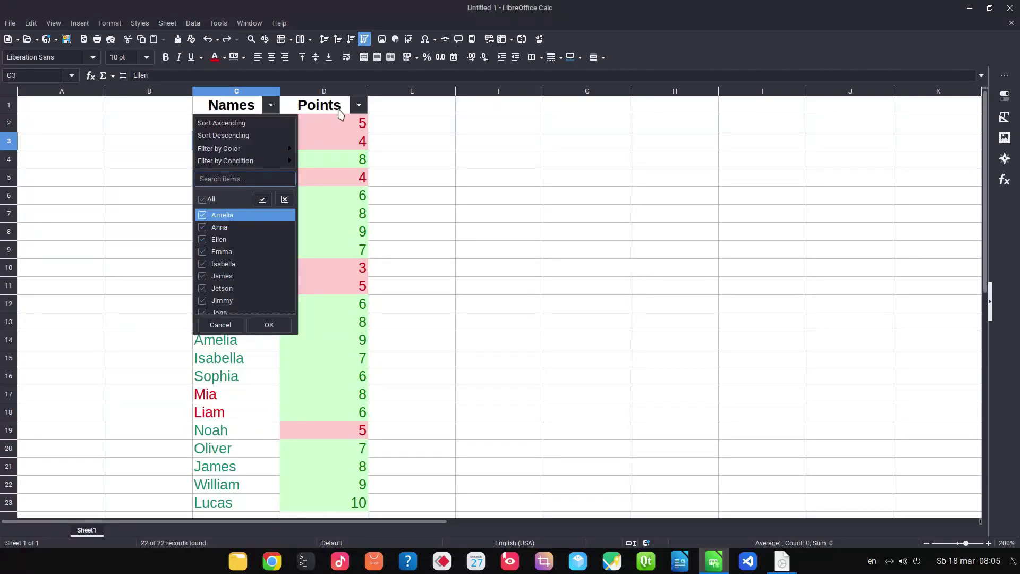
click(371, 118)
click(358, 105)
mouse_move(351, 154)
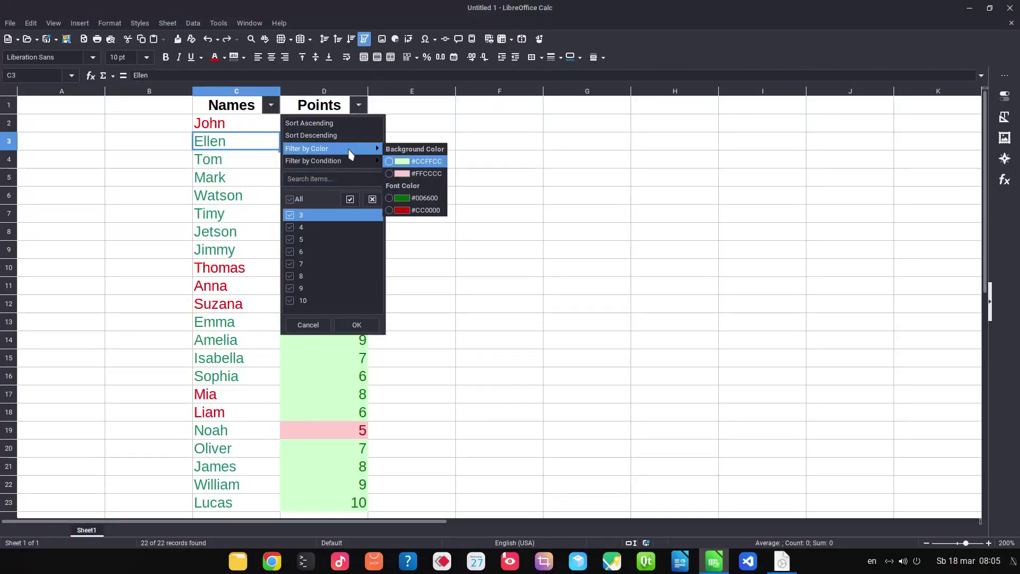
click(417, 173)
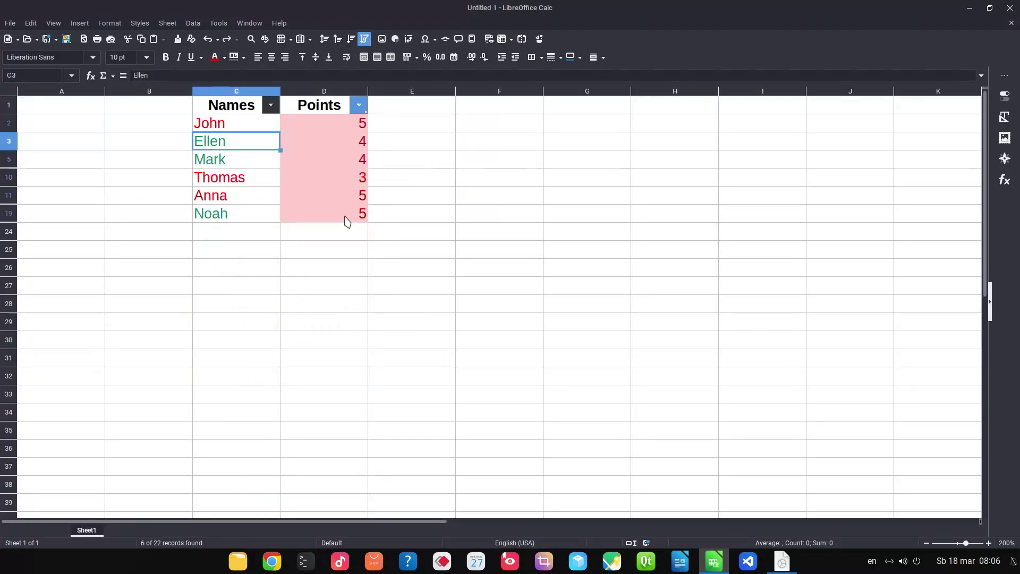
Step: Filter Names by teal font colour, leaving only Ellen, Mark and Noah
click(270, 105)
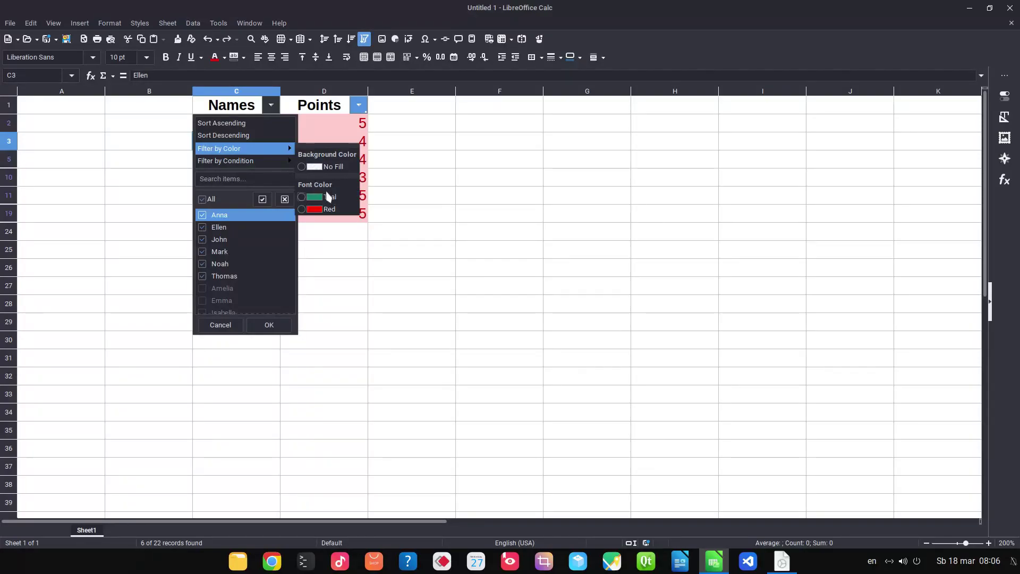
click(328, 196)
click(462, 202)
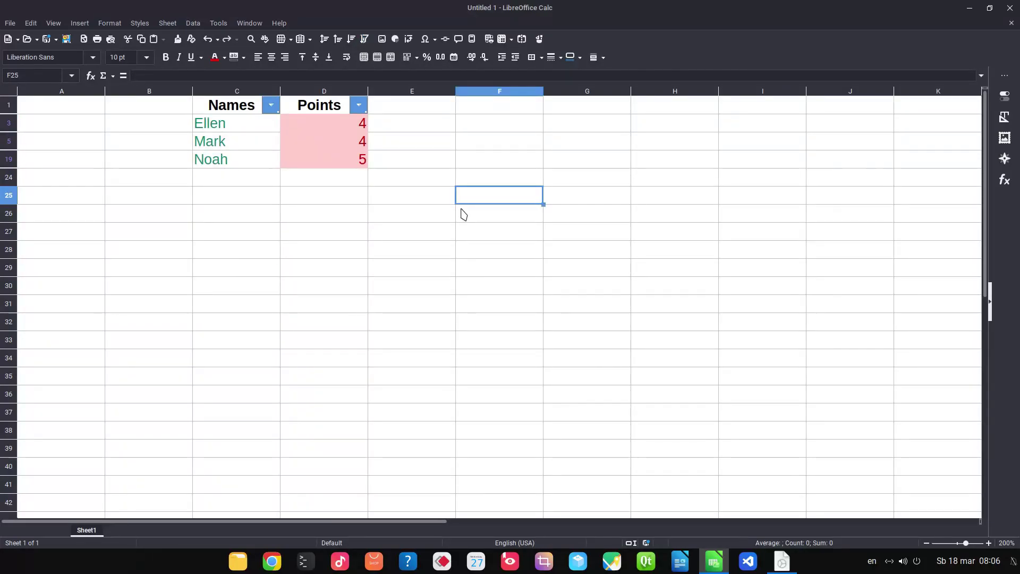
scroll(385, 214, up, 1)
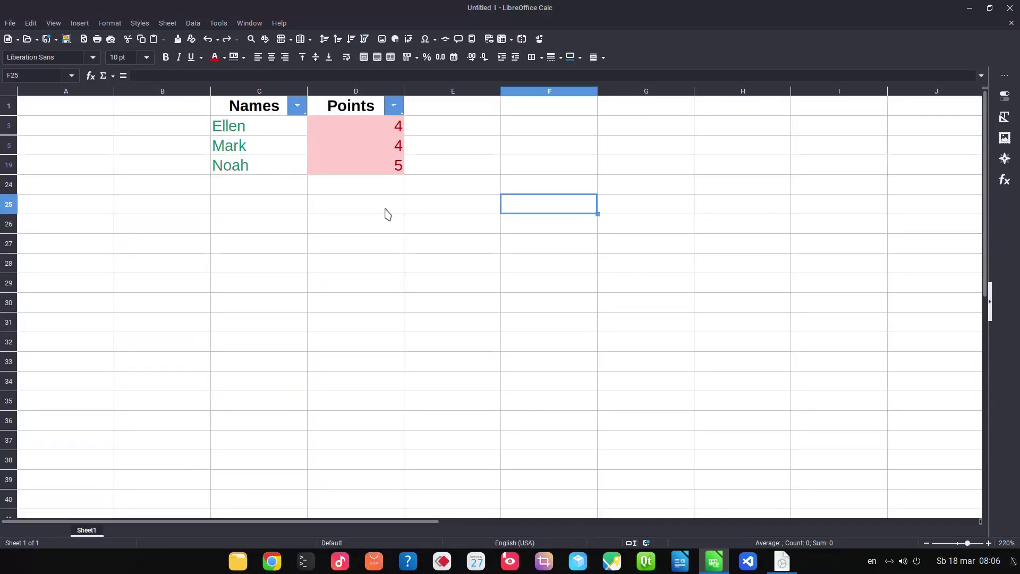
click(280, 23)
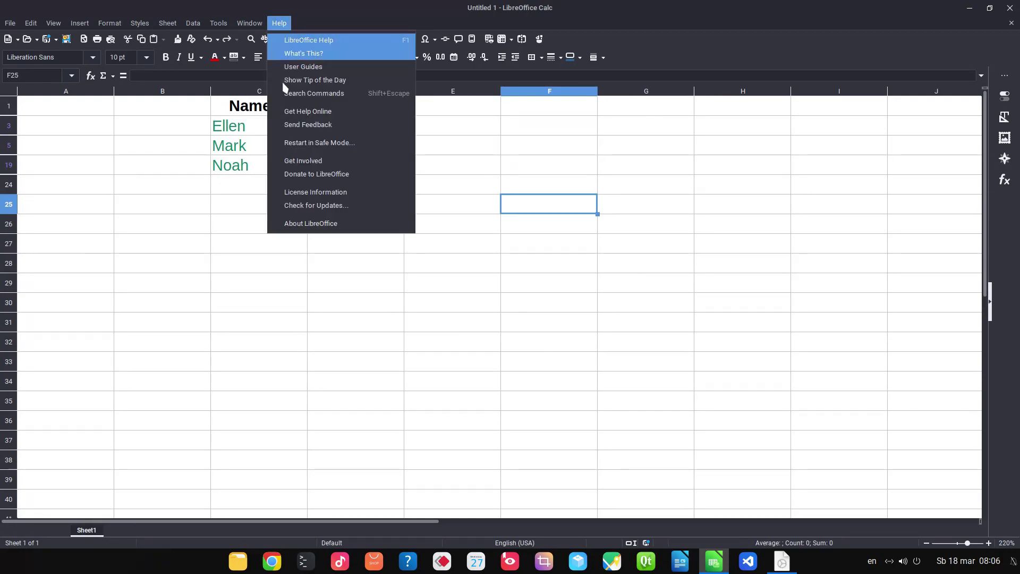